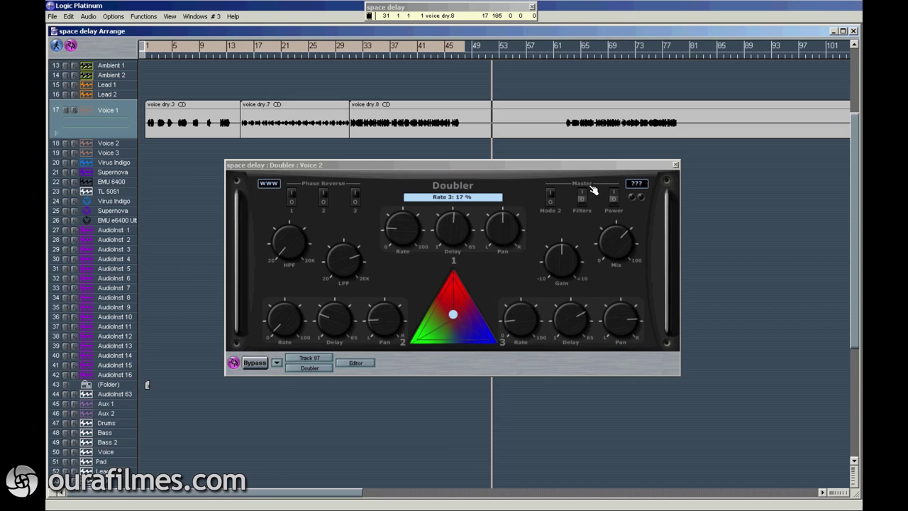
- Switch the Doubler to Mode 2 and toggle its power off and on
click(552, 196)
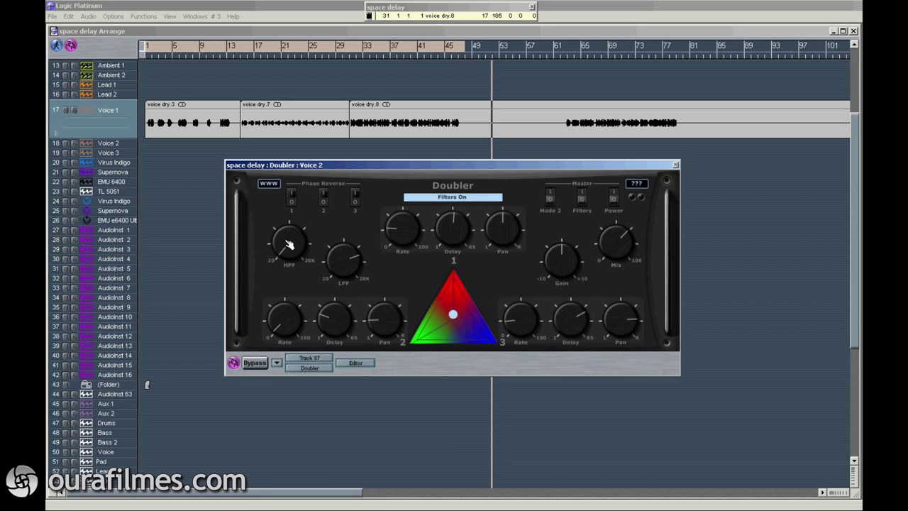
click(616, 205)
click(616, 198)
click(616, 200)
click(618, 198)
- View the Doubler's rear panel, return to its front and set the three-voice balance to about 30/33/36 %
click(637, 185)
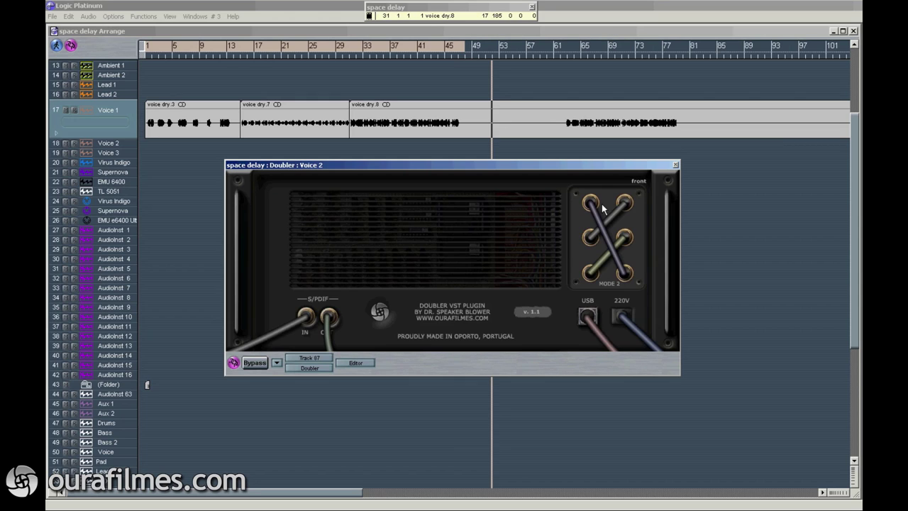
click(641, 182)
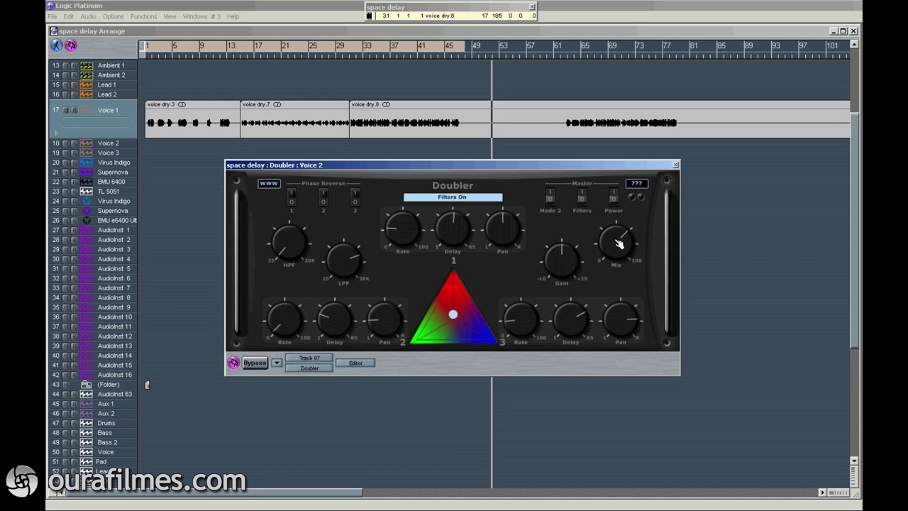
mouse_move(455, 316)
mouse_down()
mouse_move(462, 313)
mouse_move(454, 280)
mouse_move(402, 356)
mouse_move(484, 339)
mouse_move(459, 284)
mouse_move(417, 339)
mouse_move(461, 328)
mouse_move(457, 300)
mouse_move(431, 318)
mouse_move(464, 325)
mouse_move(456, 285)
mouse_move(456, 321)
mouse_up()
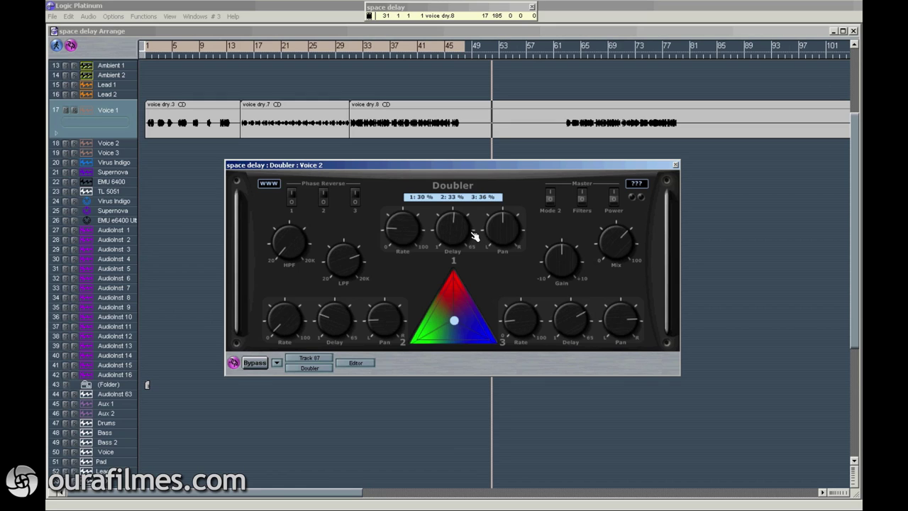
click(546, 157)
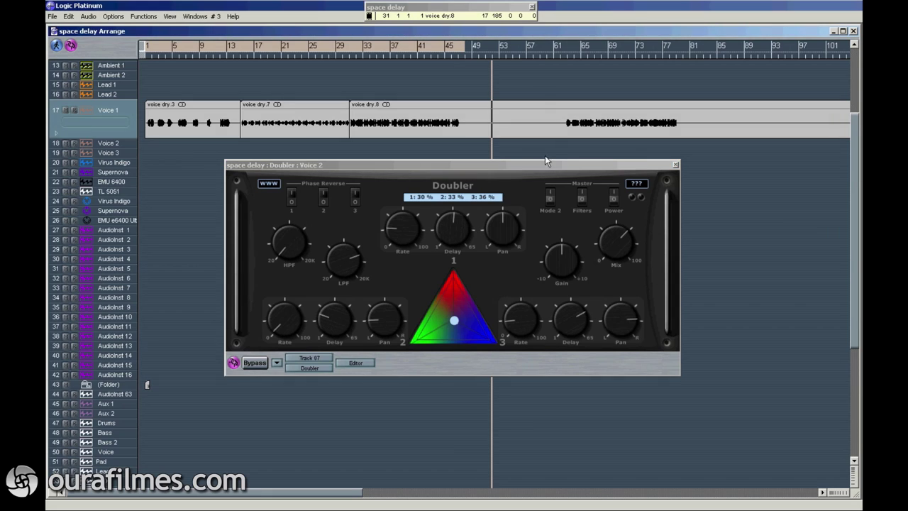
- Start playback with the Doubler's mix at 0 % and raise the mix to its maximum
click(622, 233)
key(space)
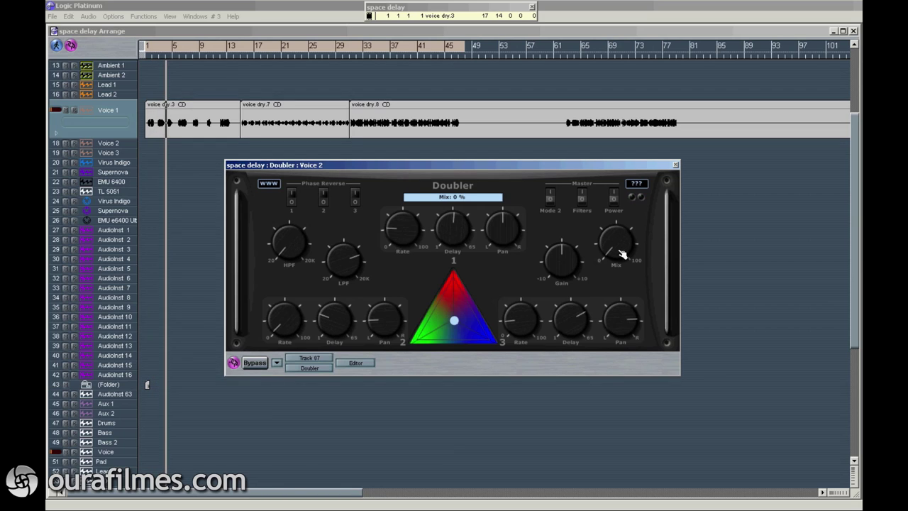
drag(622, 254, 624, 160)
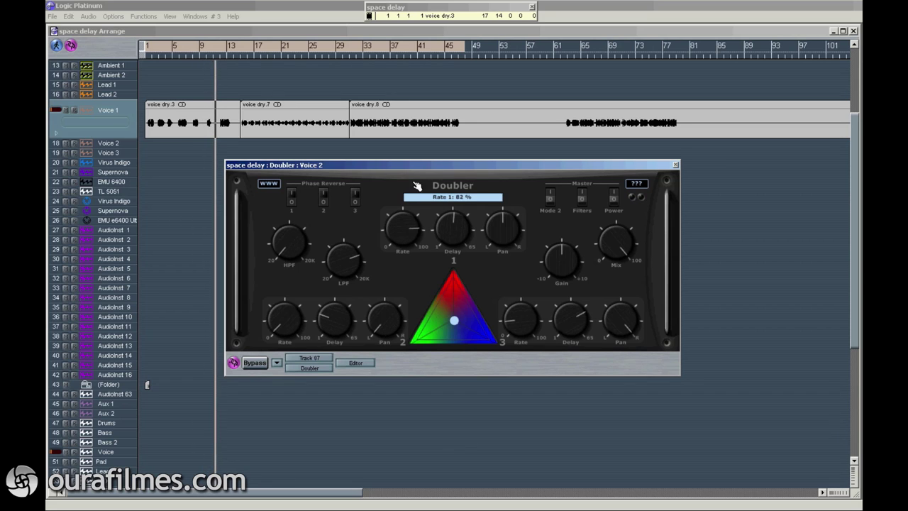
- Raise voice 1's delay to maximum, and sweep the balance fully to voice 2 and back to about 33/35/31 %
drag(449, 233, 455, 205)
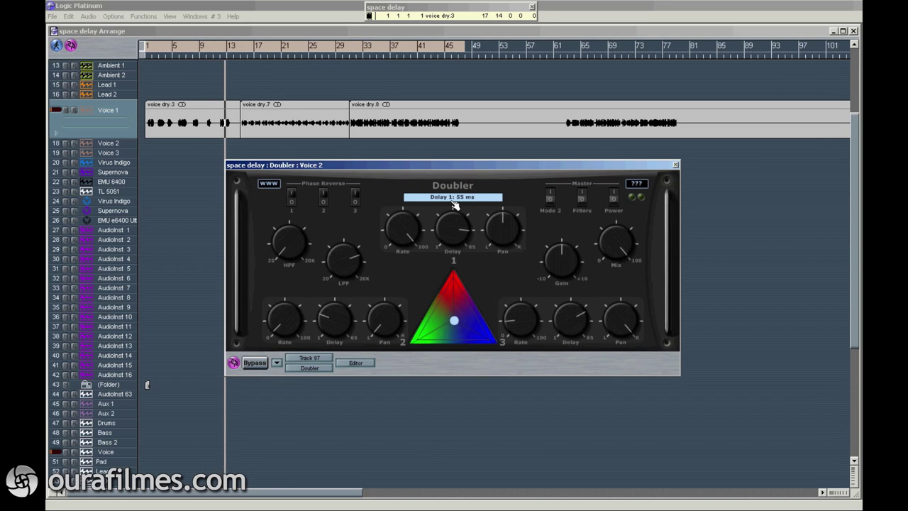
drag(456, 321, 416, 340)
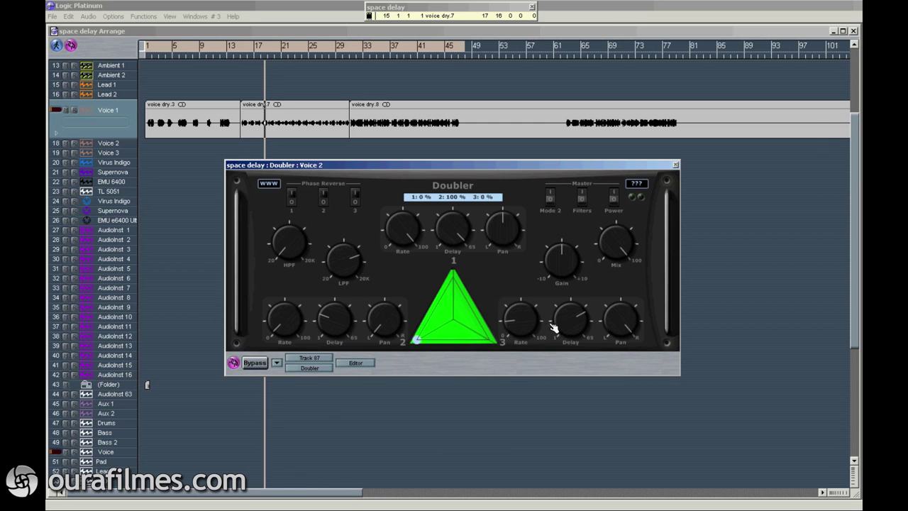
drag(417, 340, 458, 320)
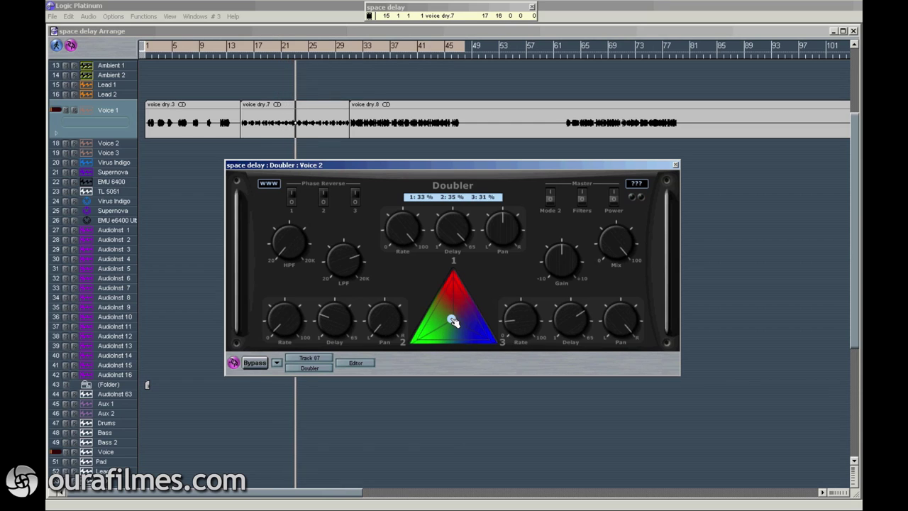
- Try the mix at 41 % with the high-pass filter at 226 Hz, before raising the mix to maximum and the filter to 500 Hz
mouse_move(622, 239)
drag(614, 260, 581, 297)
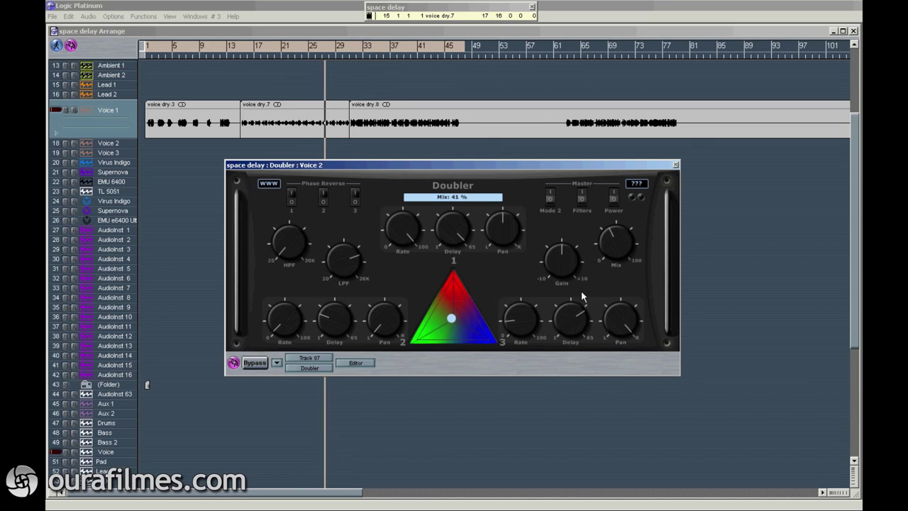
drag(290, 245, 312, 227)
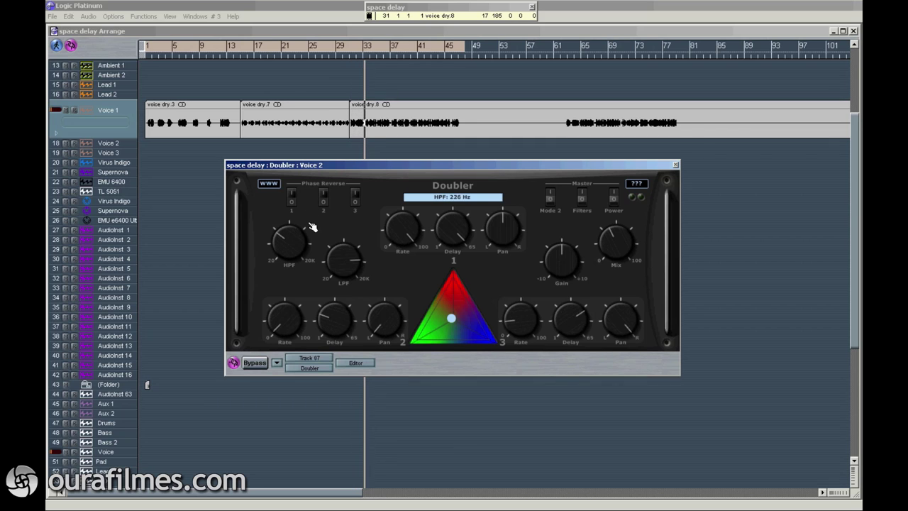
click(629, 239)
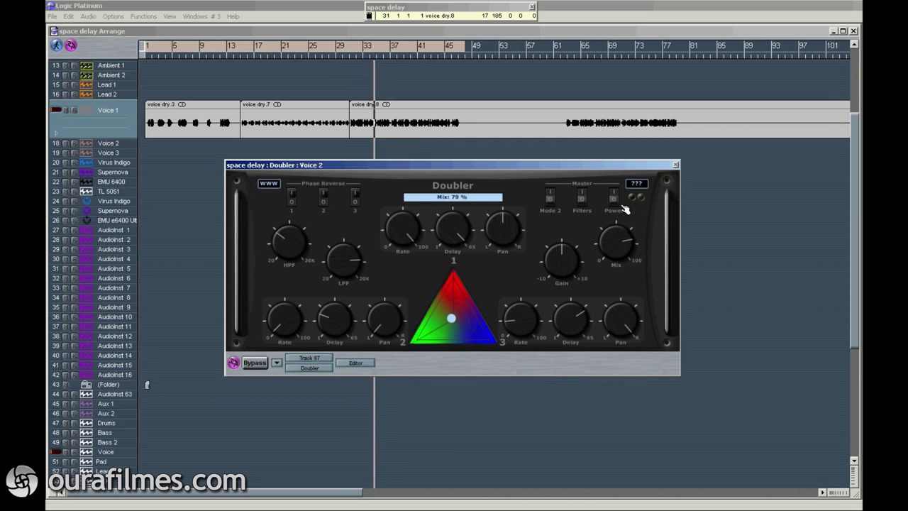
mouse_move(299, 250)
mouse_down()
mouse_move(304, 186)
mouse_move(301, 242)
mouse_up()
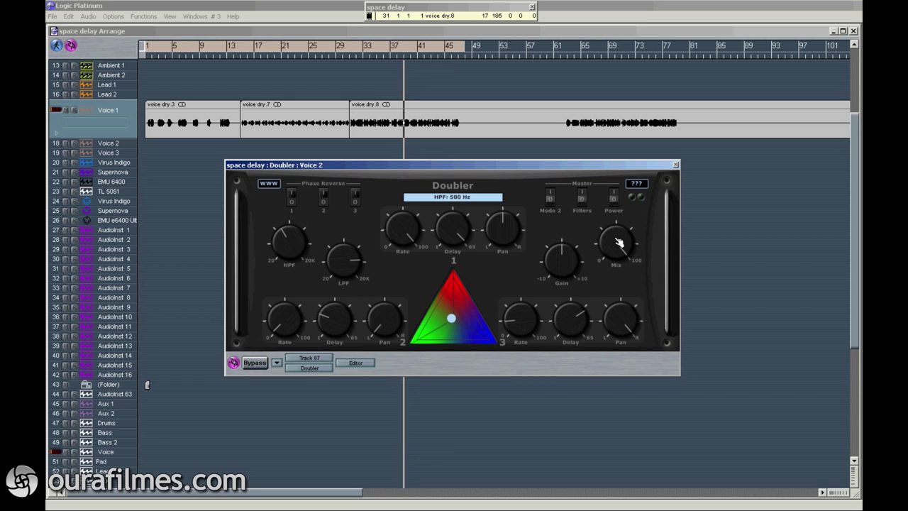
- Set voice 3's rate to 50 % with the balance fully on voice 3, recentre the balance and lower the mix
drag(452, 318, 503, 348)
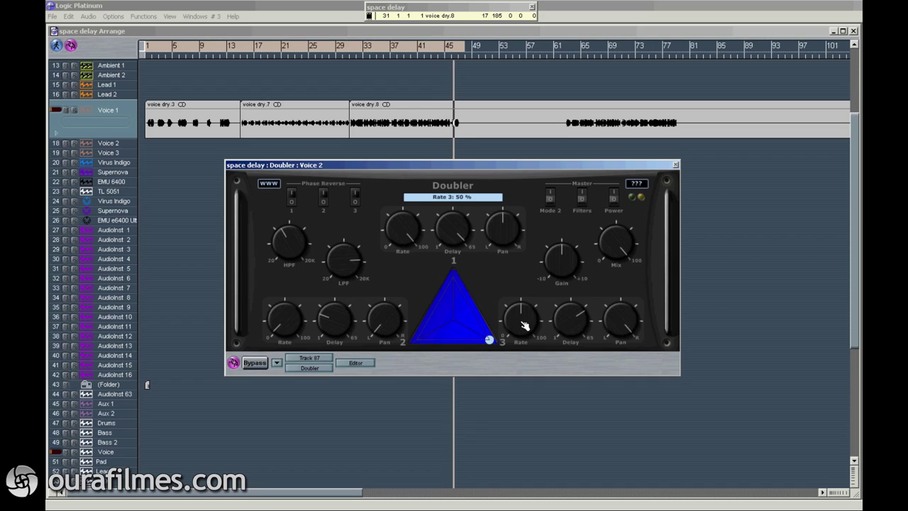
drag(489, 340, 454, 319)
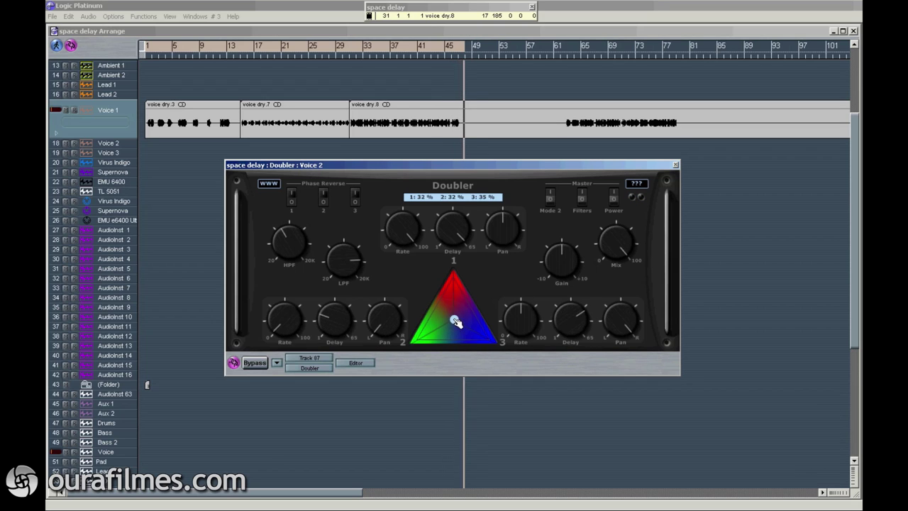
drag(618, 250, 586, 300)
- Switch to Mode 1, toggle the filters off and on again, and return to Mode 2
click(551, 205)
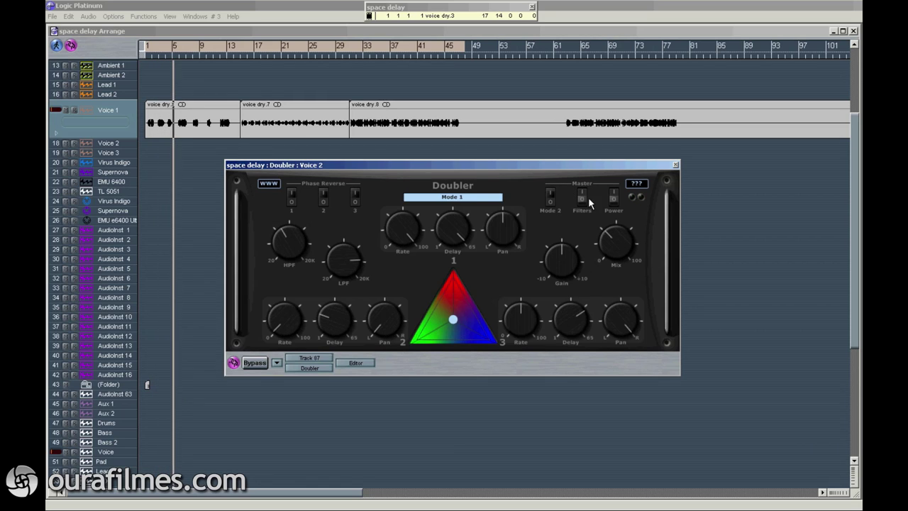
click(583, 201)
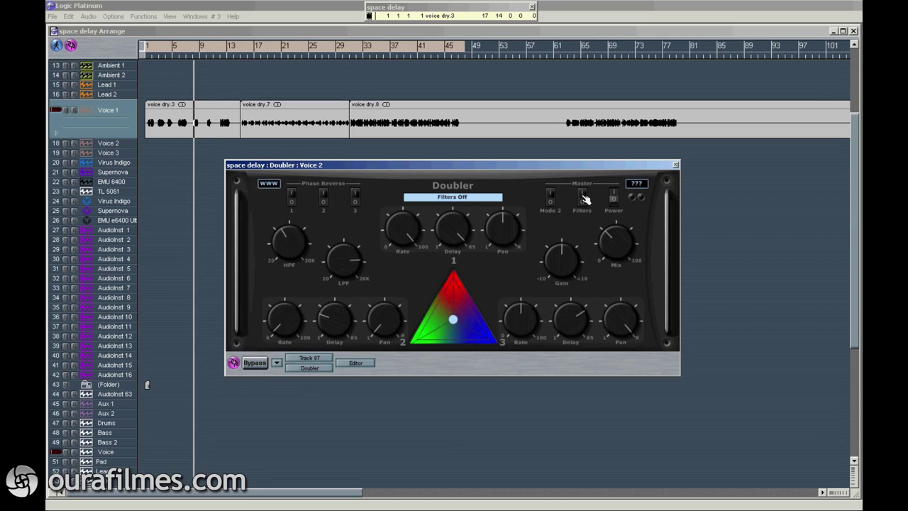
click(585, 198)
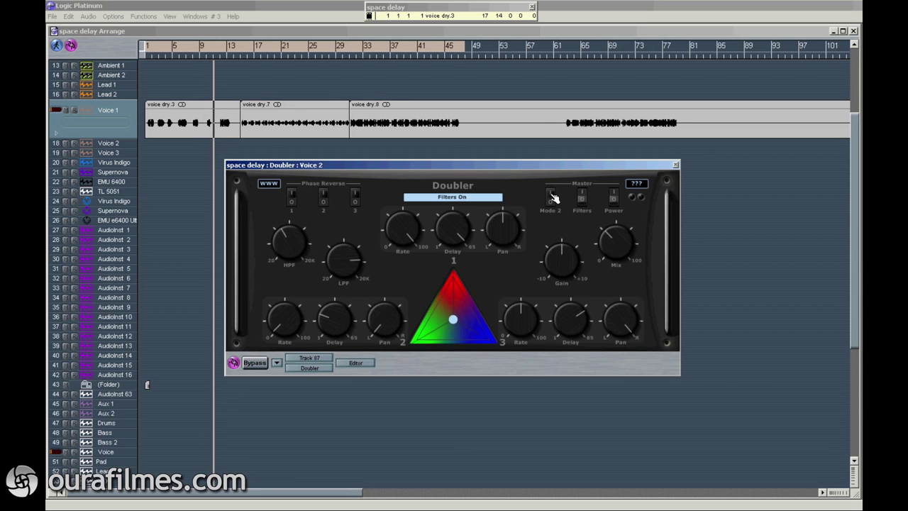
click(554, 197)
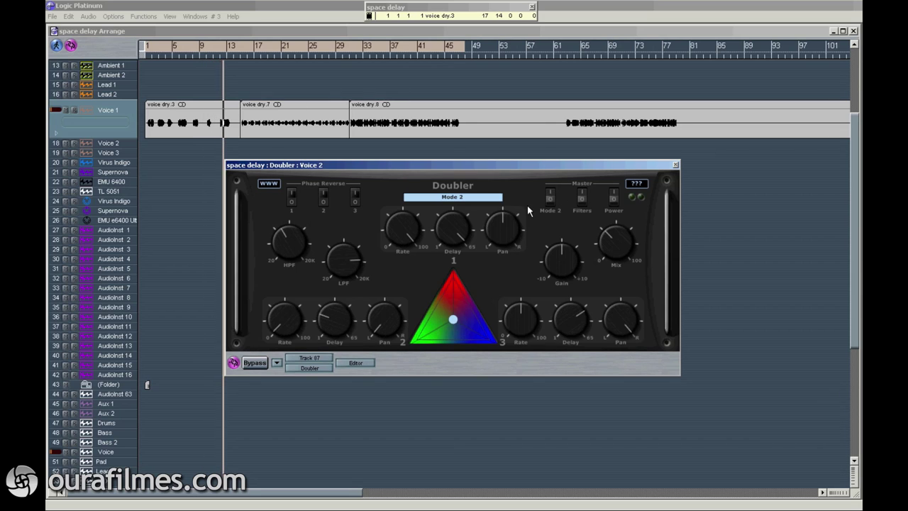
- Set voice 1's delay to 54 ms and toggle phase reverse on and off again for all three voices
drag(462, 229, 458, 244)
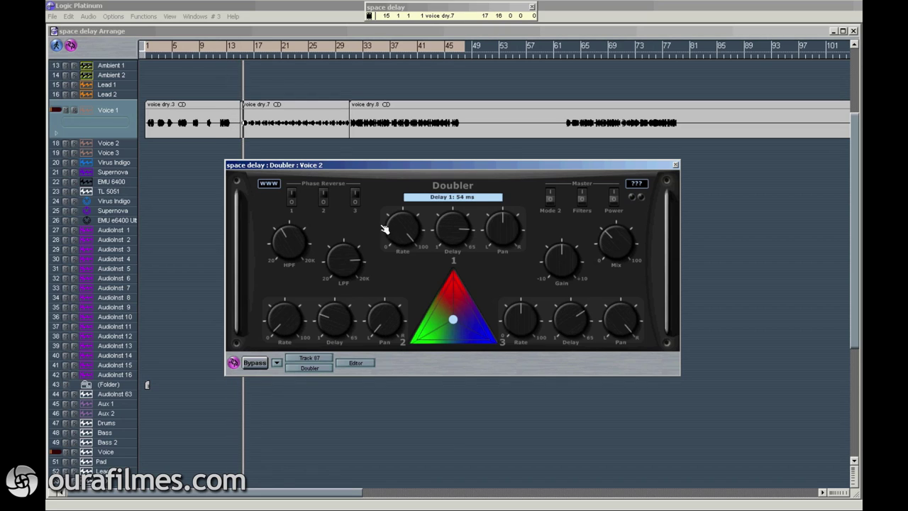
click(324, 194)
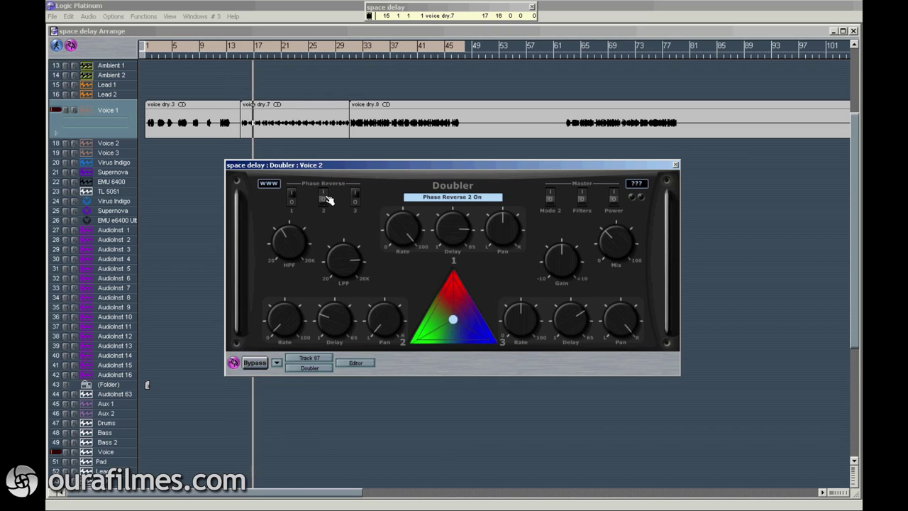
click(293, 195)
click(356, 195)
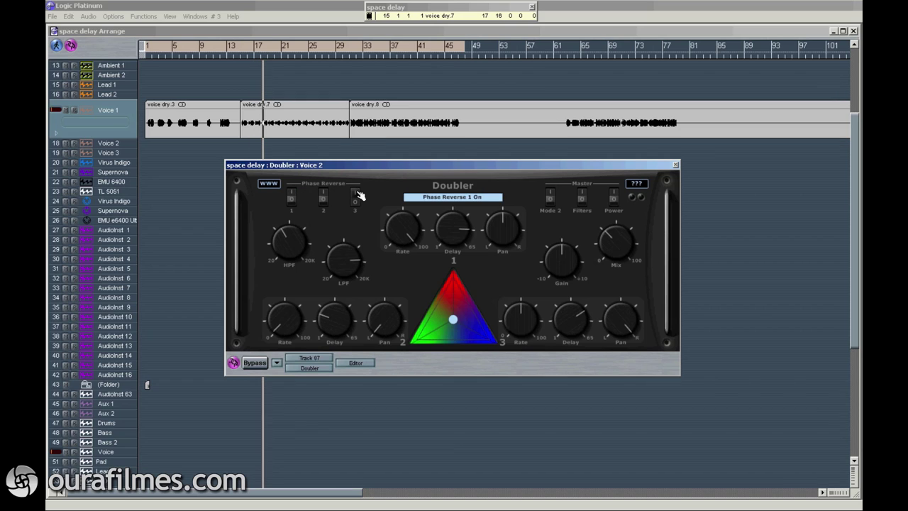
click(355, 199)
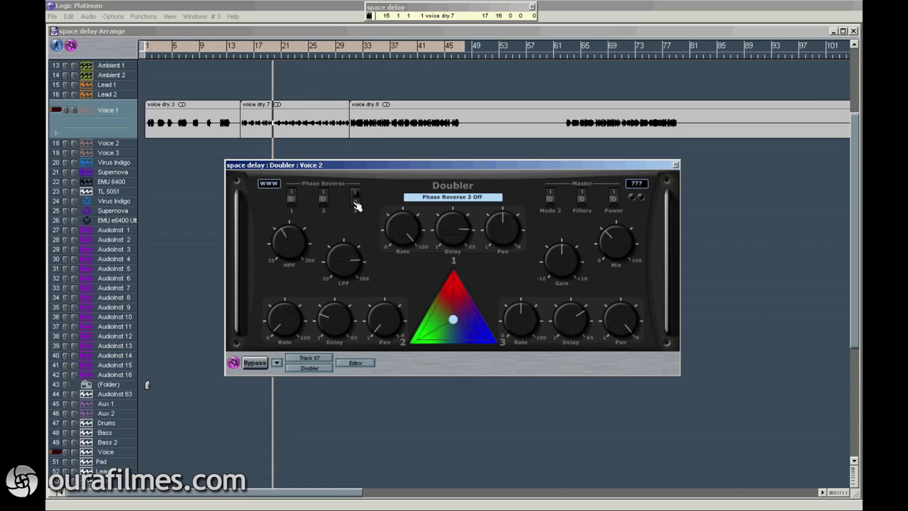
click(323, 196)
click(292, 196)
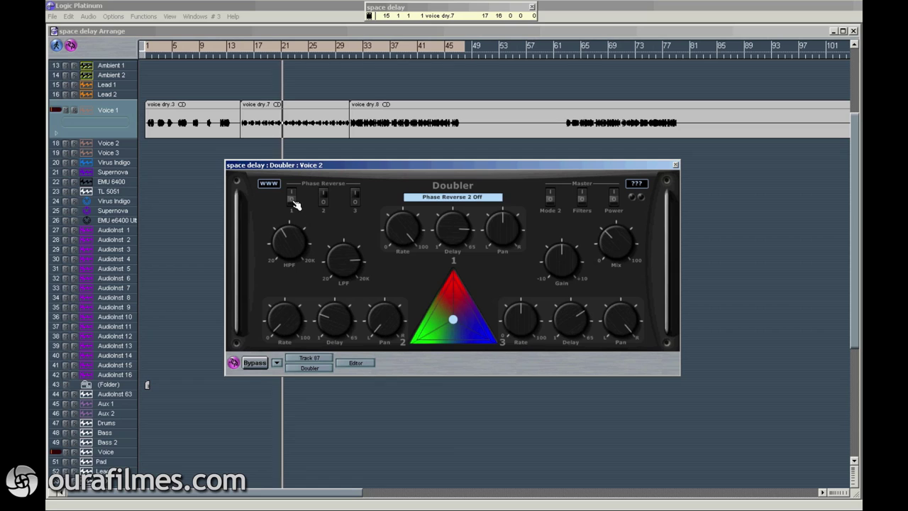
- Raise the mix to maximum and compare Mode 1 with Mode 2, moving the balance fully to voice 1 and finishing in Mode 1
click(581, 198)
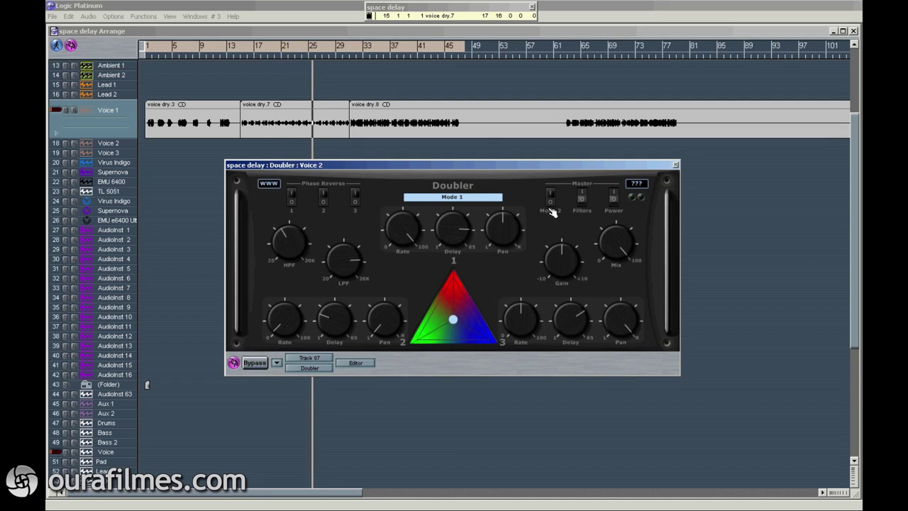
click(552, 198)
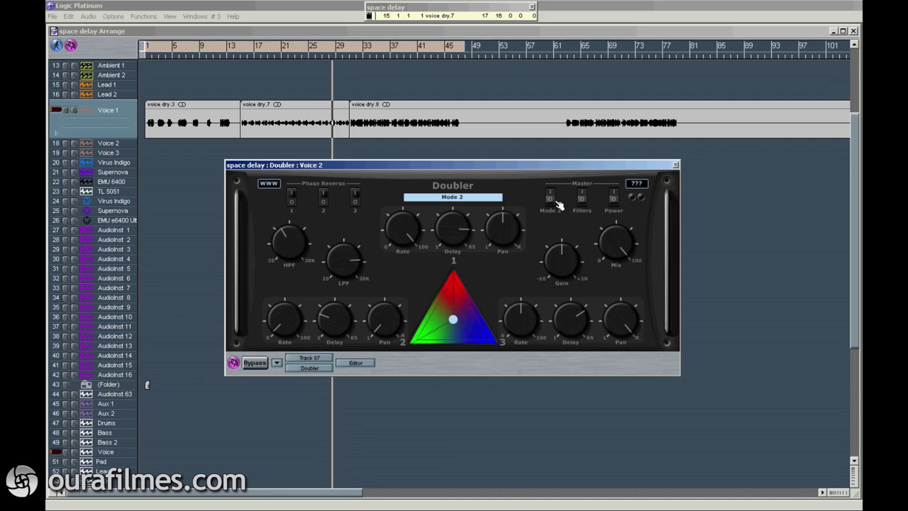
drag(457, 339, 458, 271)
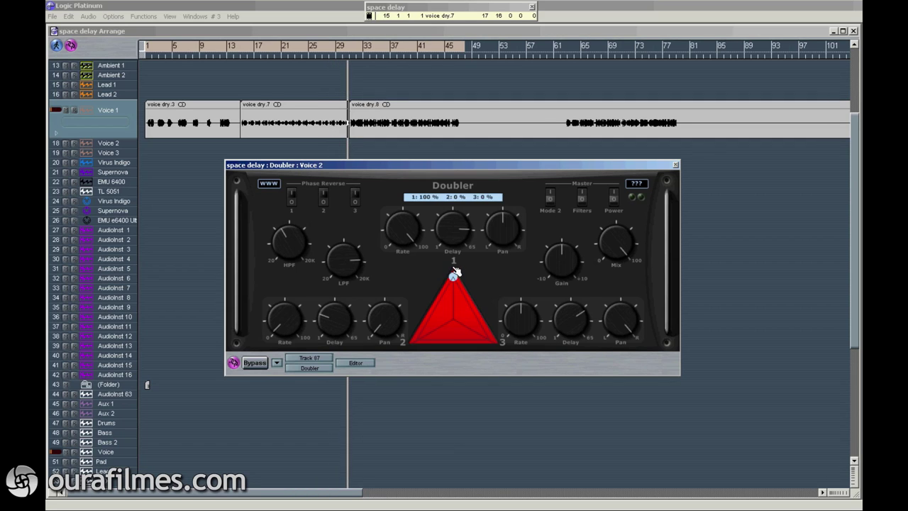
click(550, 199)
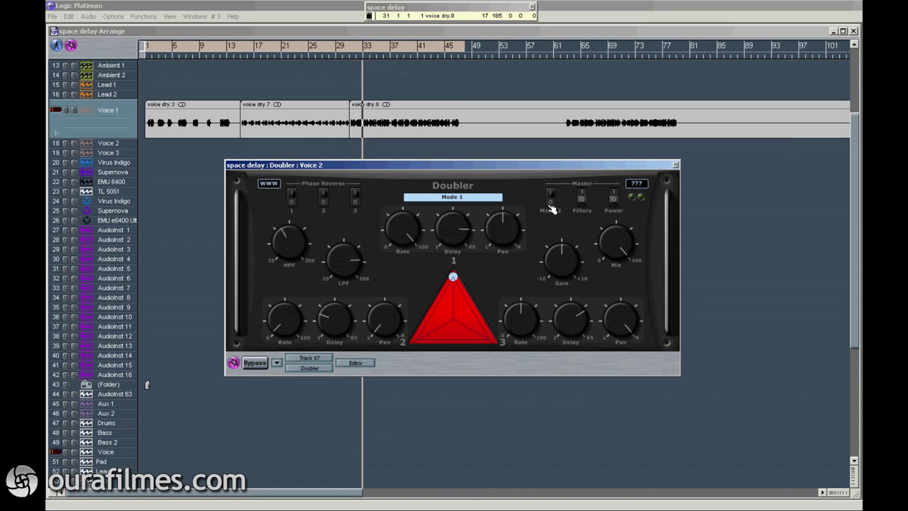
click(551, 198)
click(550, 199)
- Return the voice balance to about 29/38/32 % and lower the mix to 32 %
drag(453, 277, 451, 322)
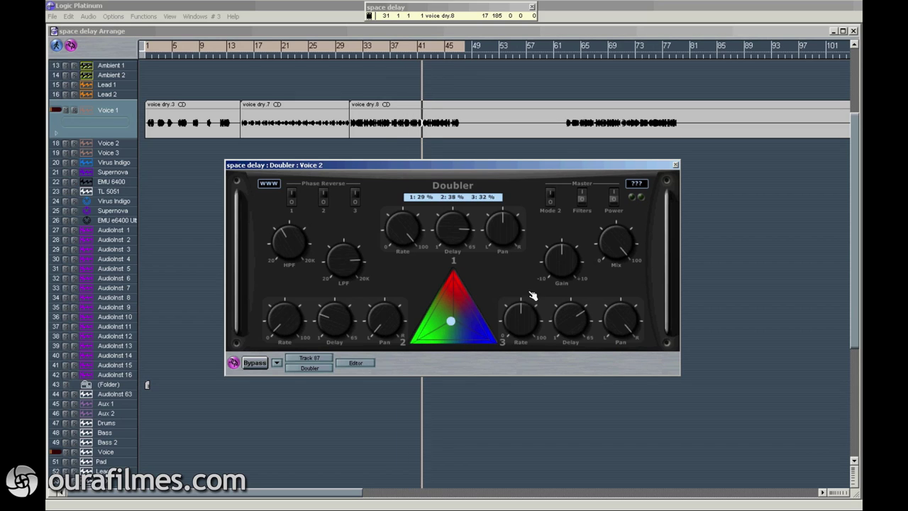
drag(608, 243, 582, 309)
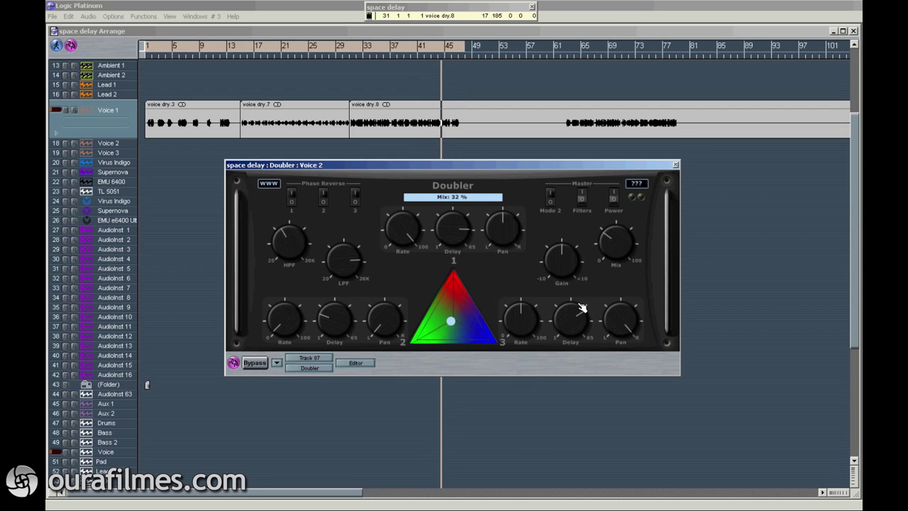